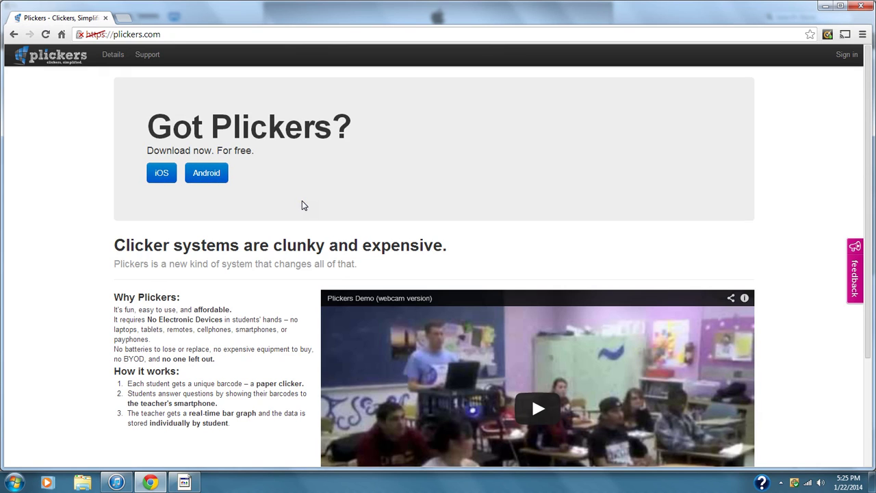
Bring up iTunes showing the Plickers app's App Store page
left_click(117, 482)
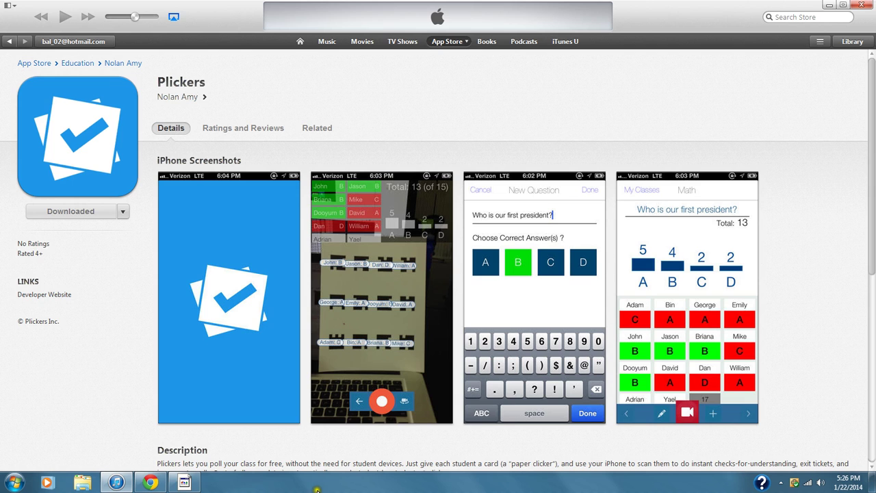
Return to plickers.com in the browser and reach the Plickers sign-in page
left_click(150, 482)
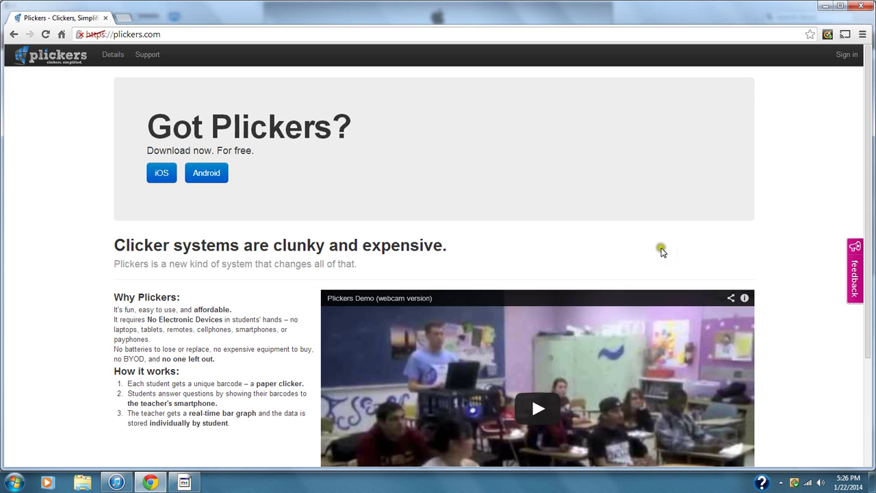
left_click(842, 57)
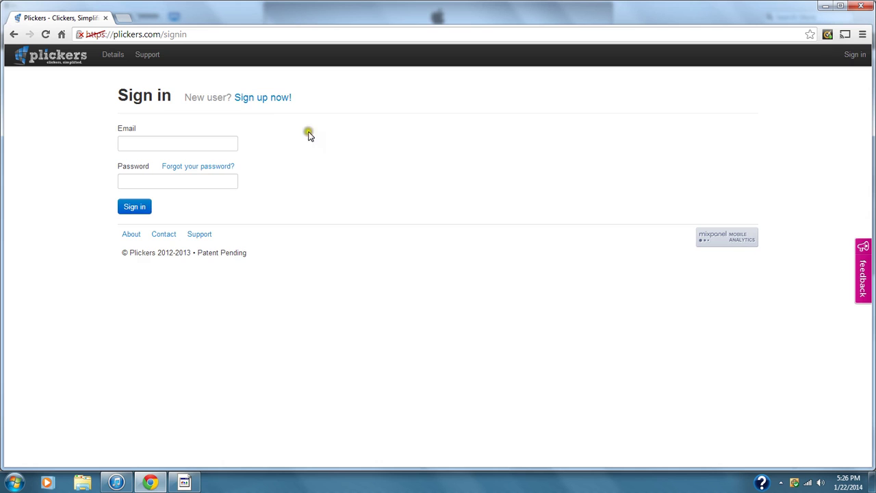
left_click(264, 103)
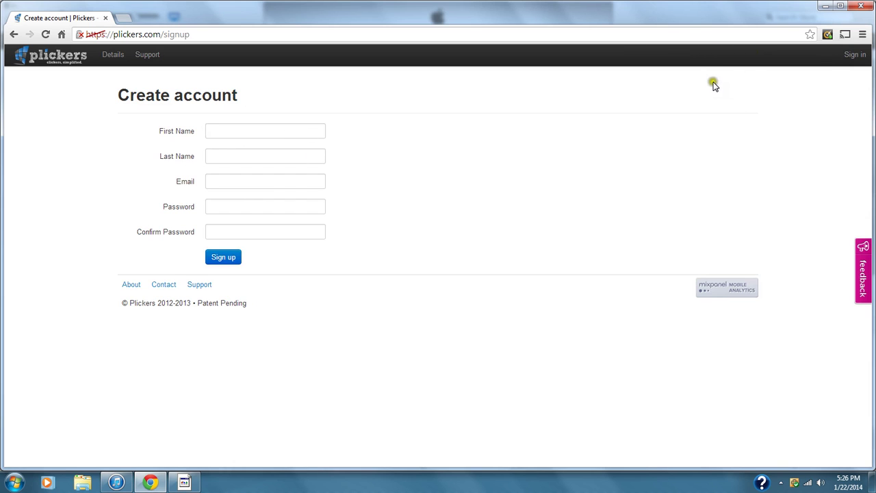
left_click(848, 58)
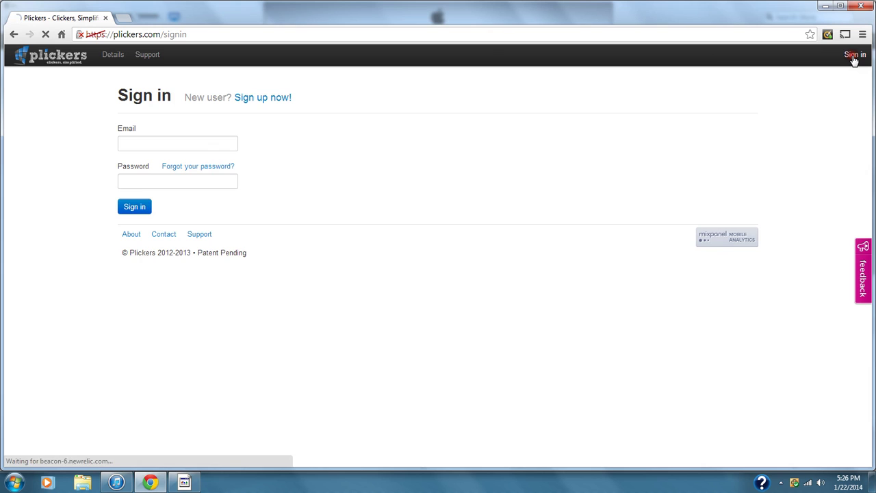
Fill in the saved account e-mail and password, dismissing the Norton alert, and sign in
left_click(129, 142)
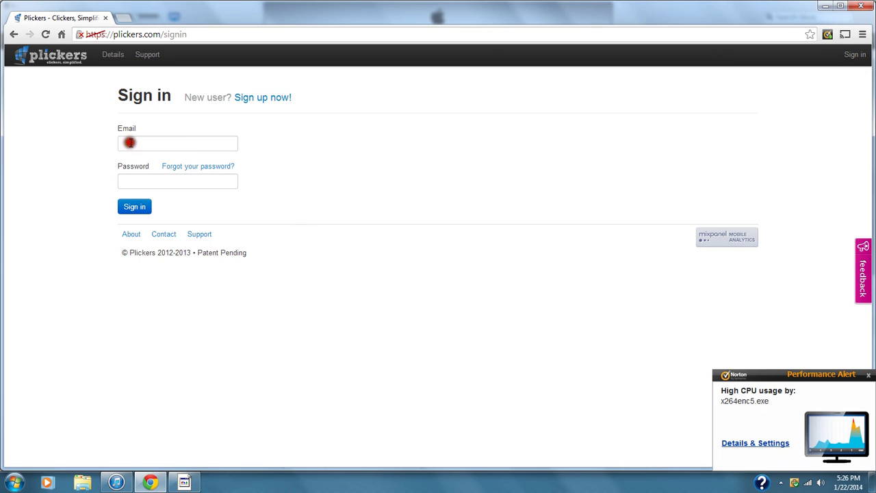
left_click(867, 375)
left_click(262, 295)
left_click(215, 144)
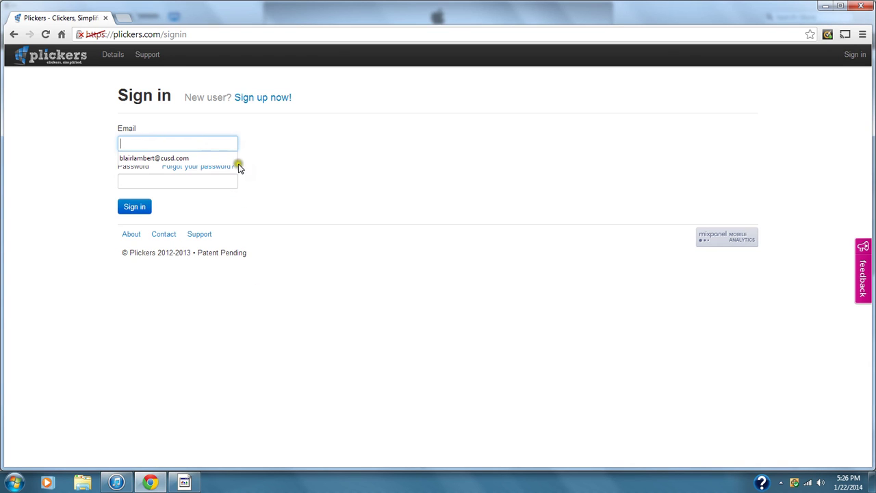
left_click(231, 158)
left_click(228, 182)
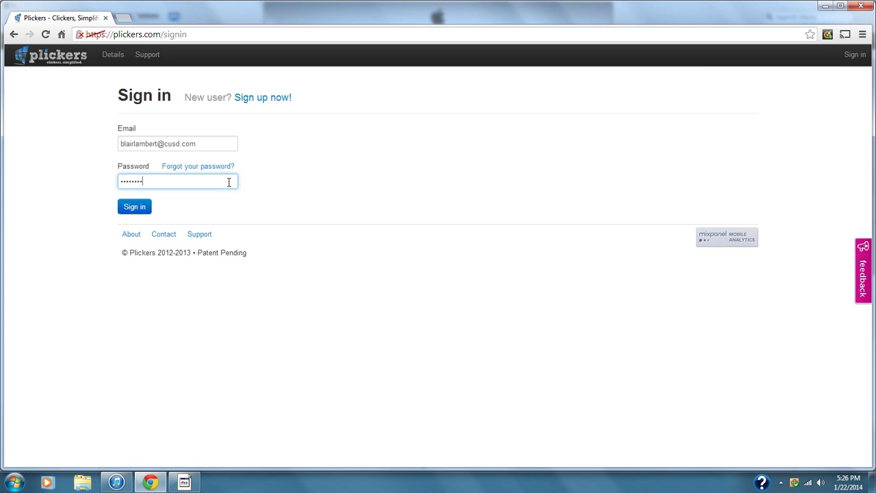
key("Return")
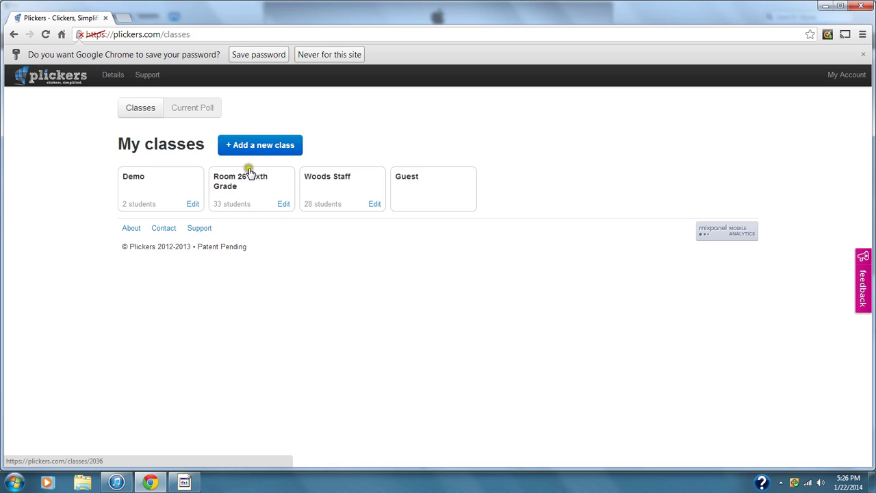
Open the Demo class and put its roster into edit mode
left_click(159, 179)
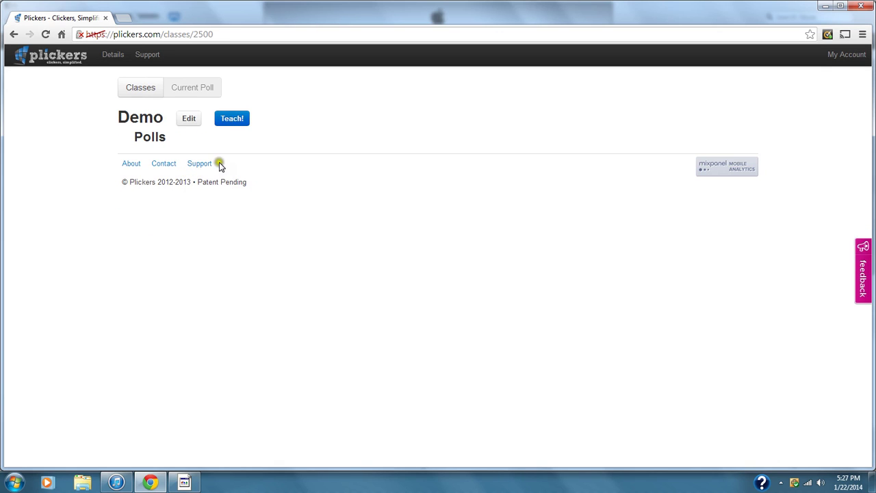
left_click(189, 120)
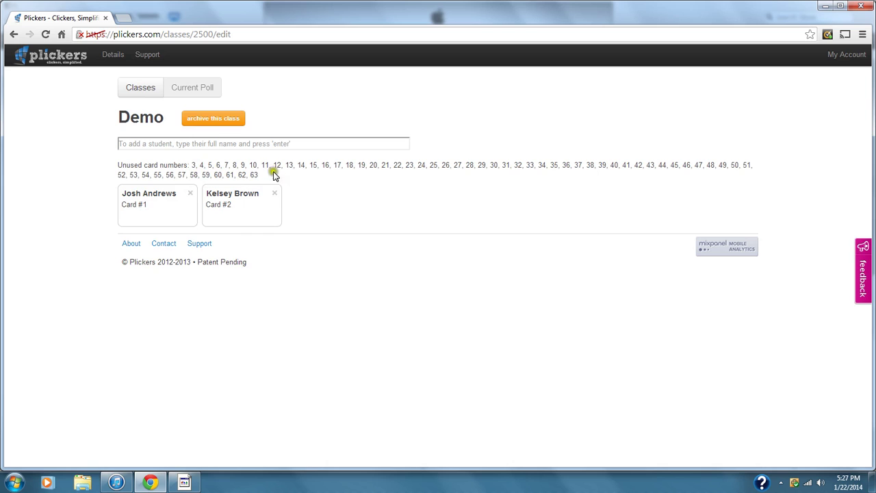
left_click(217, 144)
left_click(216, 144)
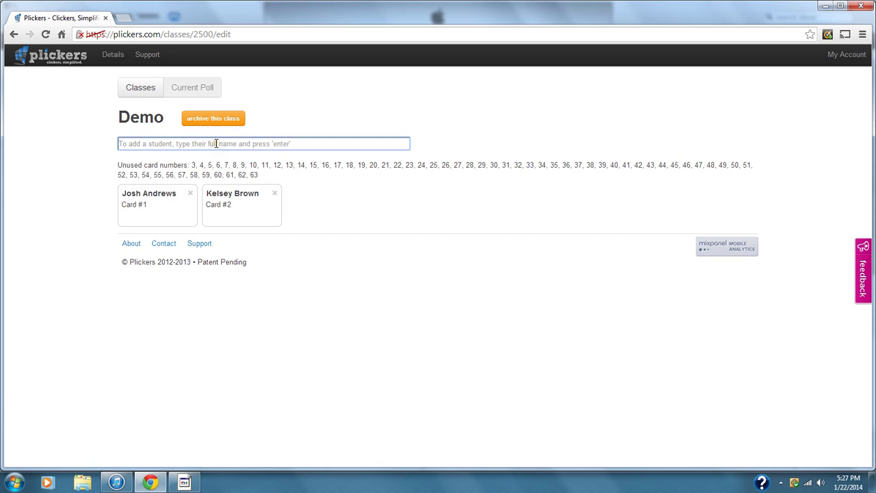
Add two students to the Demo roster, taking cards #3 and #4
type("Sarah Craft")
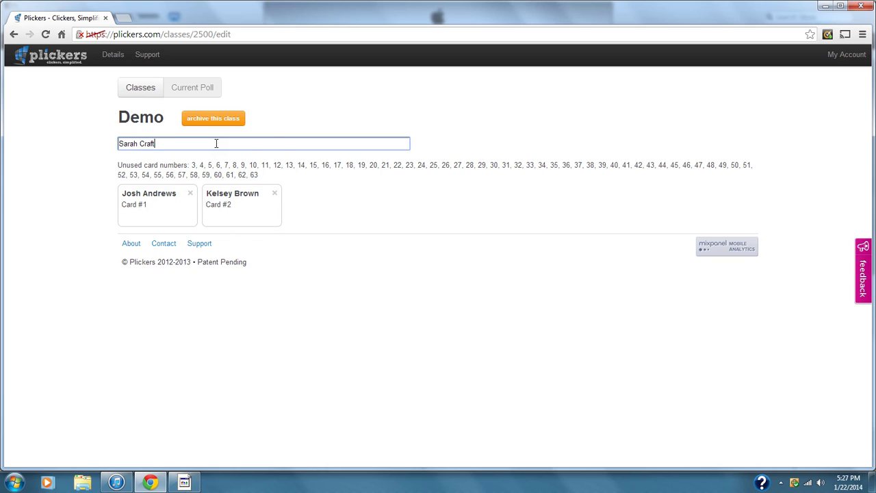
key("Return")
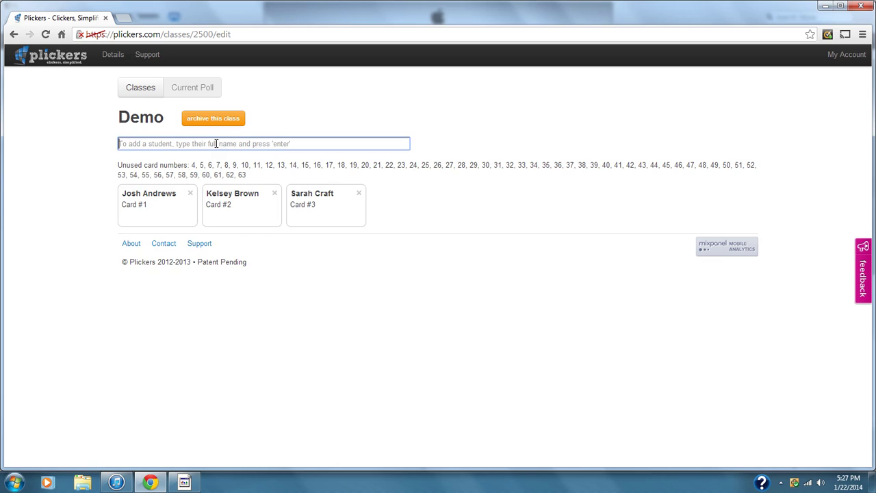
type("Brian Davis")
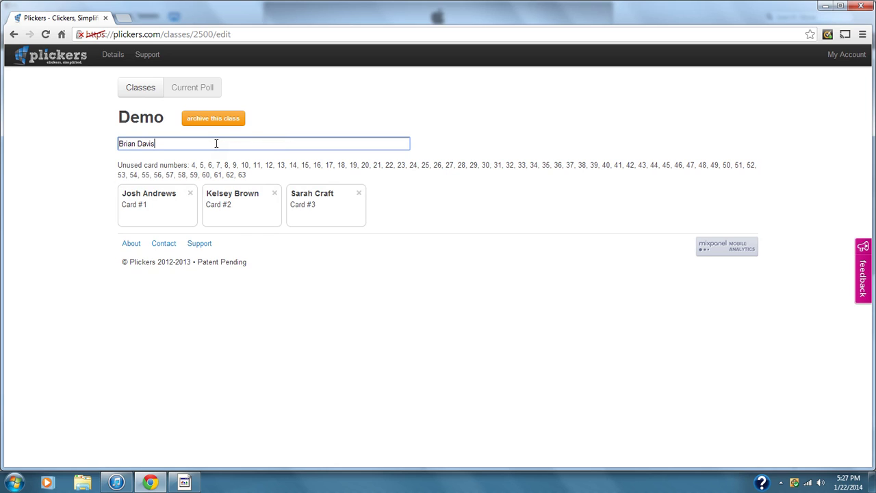
key("Return")
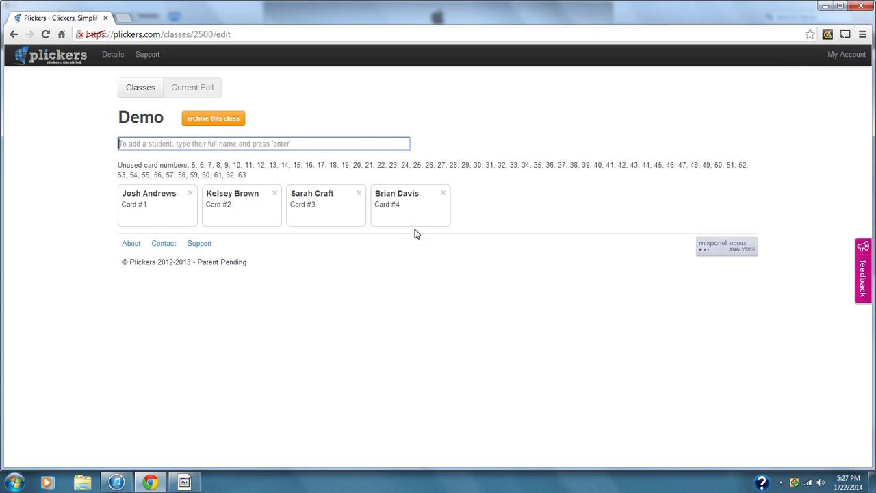
left_click(146, 103)
Open the 5.5"x5.5" two-per-page card PDF from Details > Get your cards
left_click(112, 61)
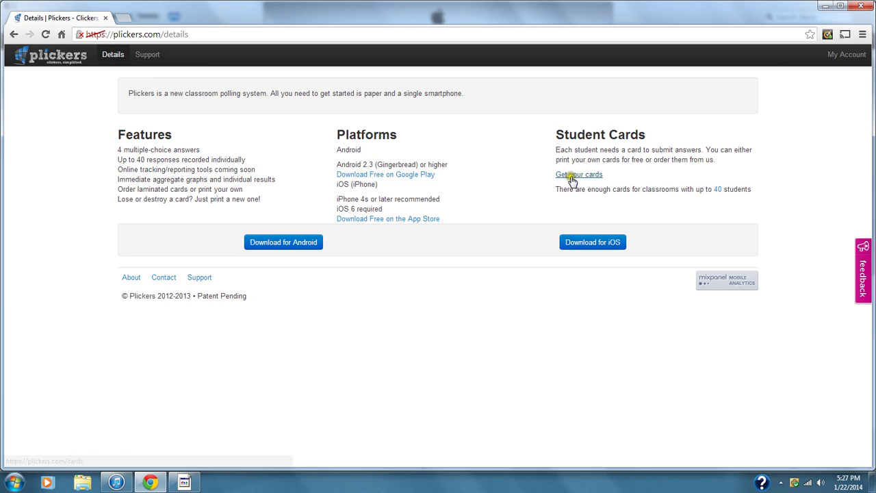
left_click(572, 177)
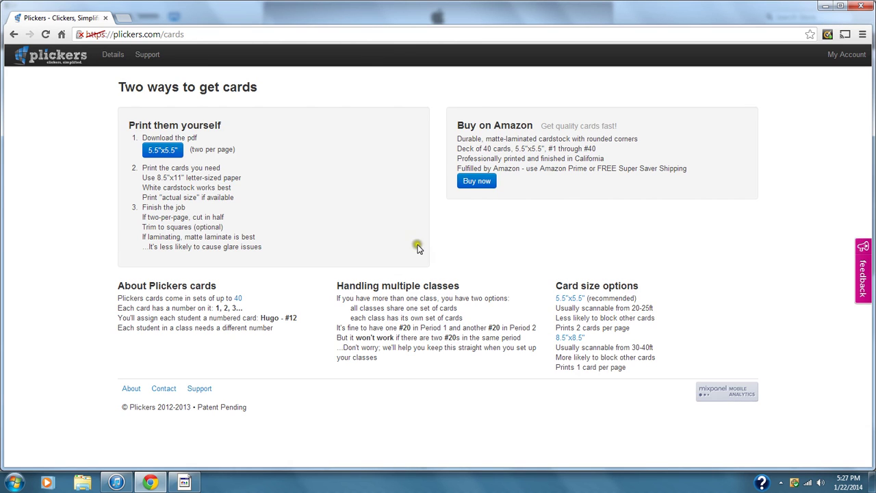
left_click(174, 150)
left_click(567, 299)
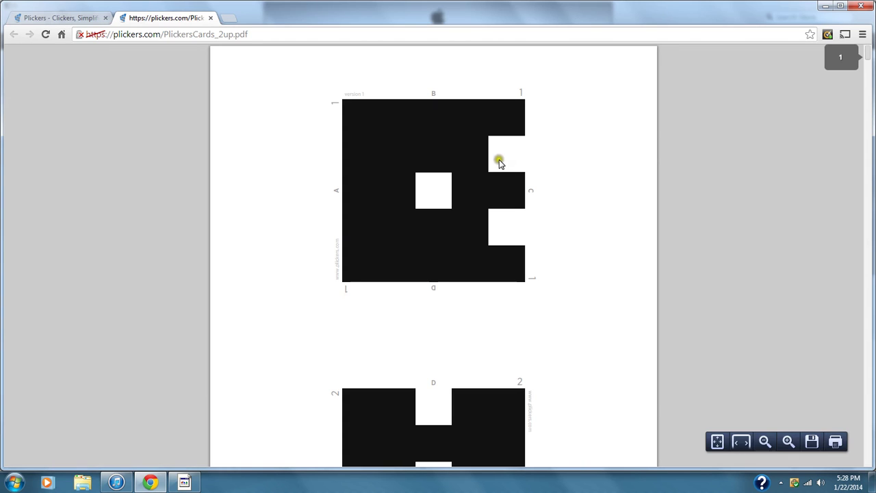
Scroll through PlickersCards_2up.pdf back to card 1, then close the PDF tab
scroll(481, 308, "down", 8)
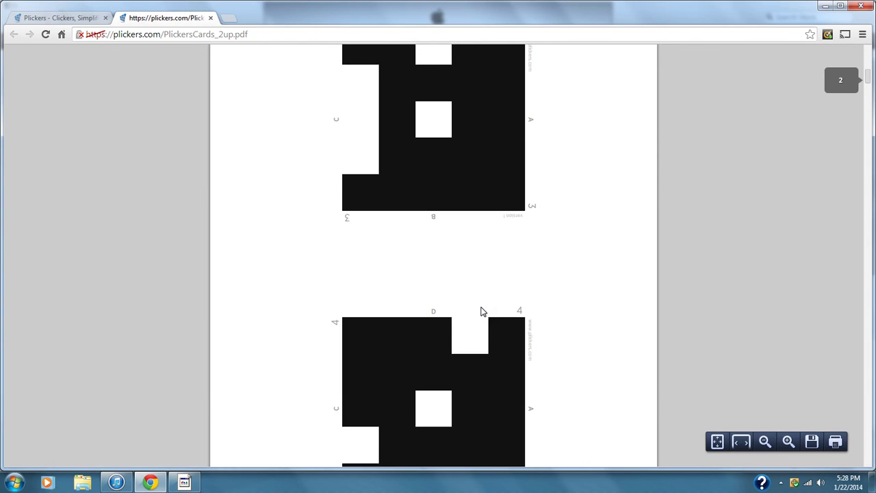
scroll(481, 312, "up", 8)
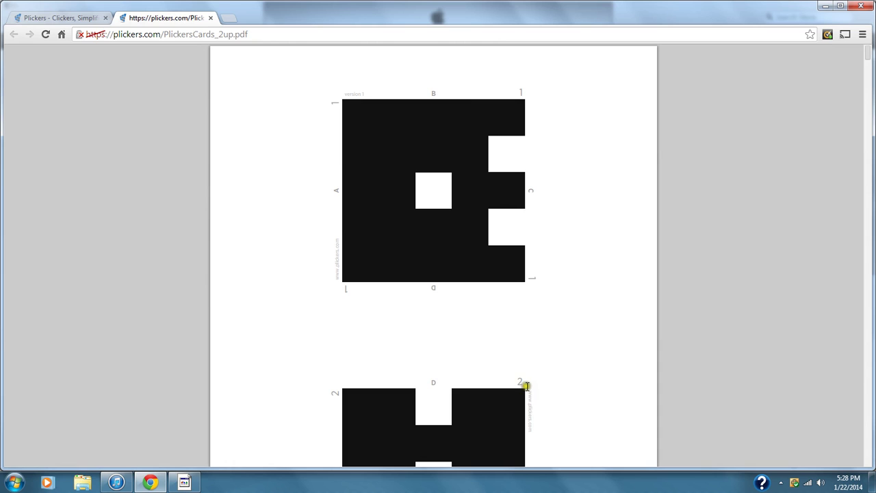
scroll(527, 386, "down", 5)
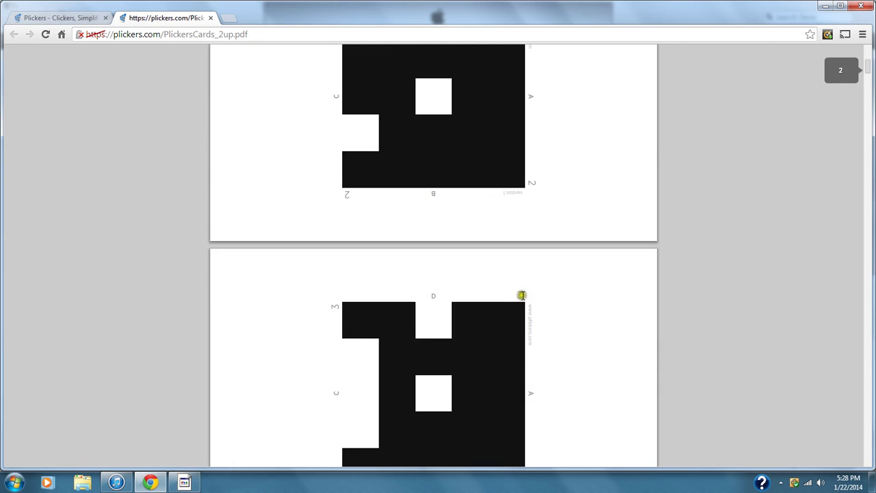
scroll(522, 295, "down", 3)
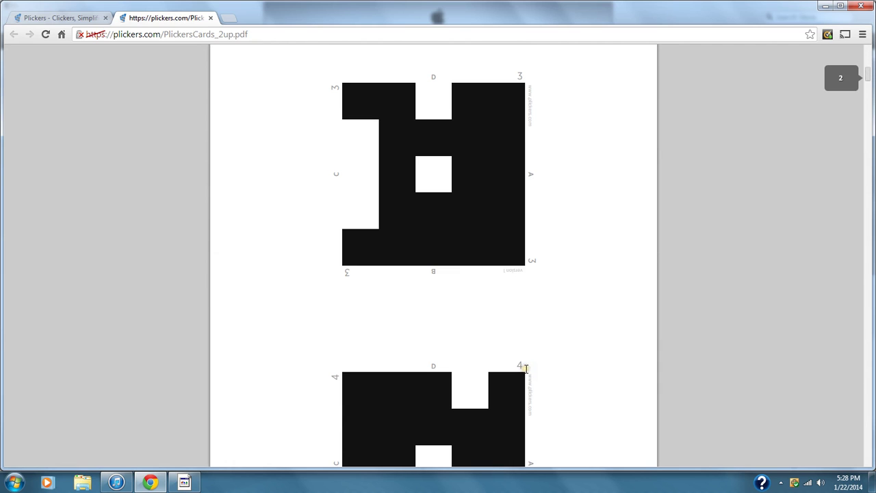
scroll(522, 365, "down", 2)
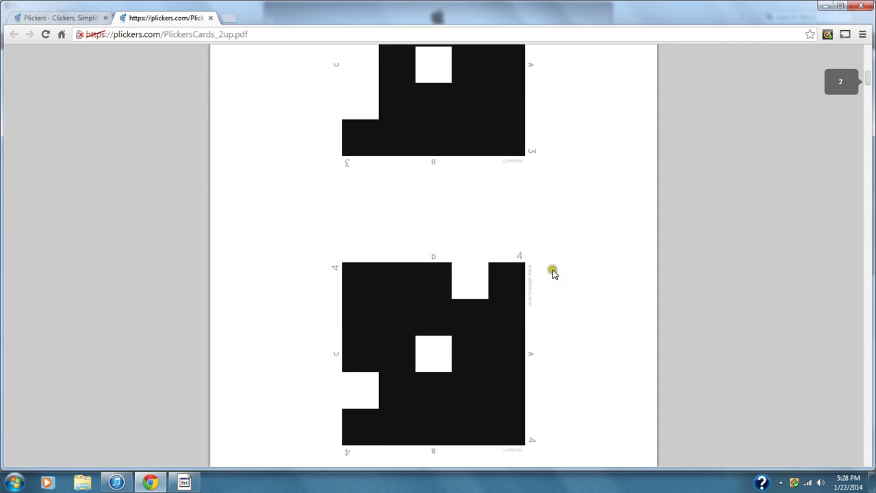
scroll(484, 284, "up", 9)
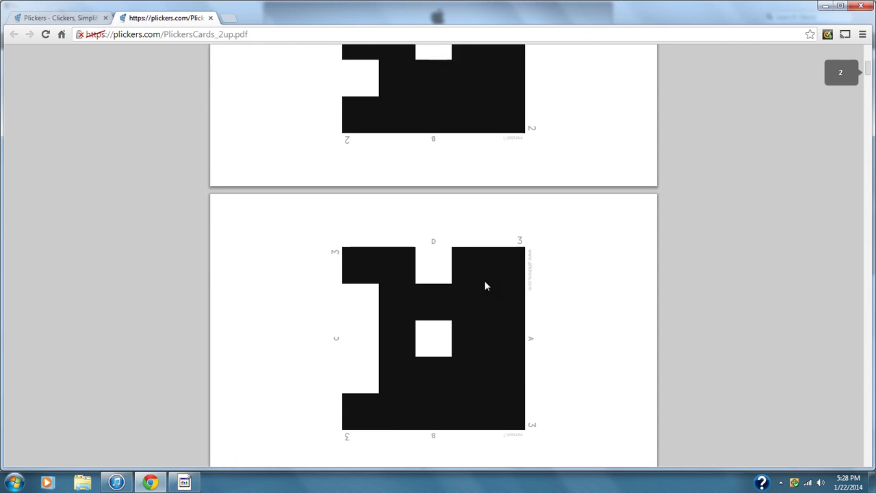
scroll(485, 286, "up", 2)
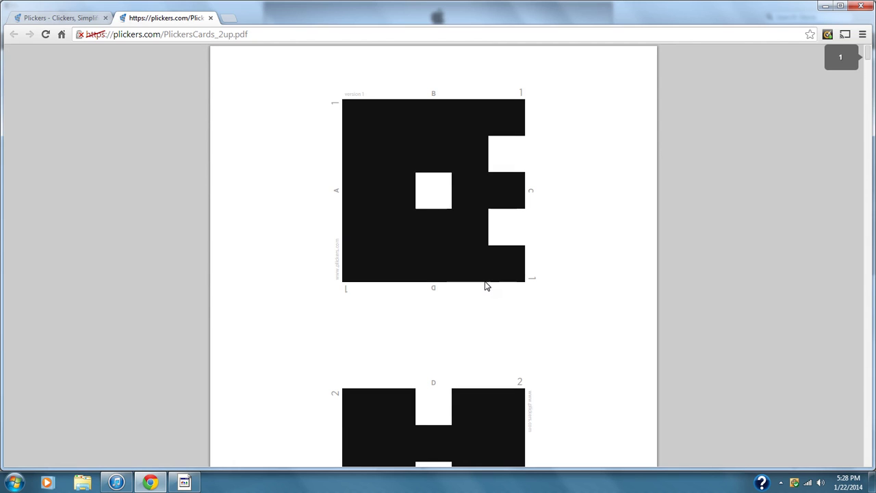
left_click(293, 224)
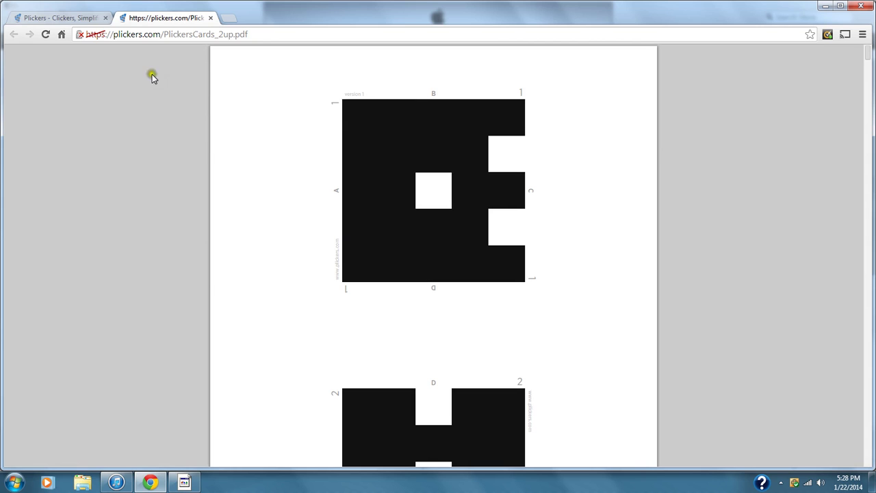
left_click(211, 19)
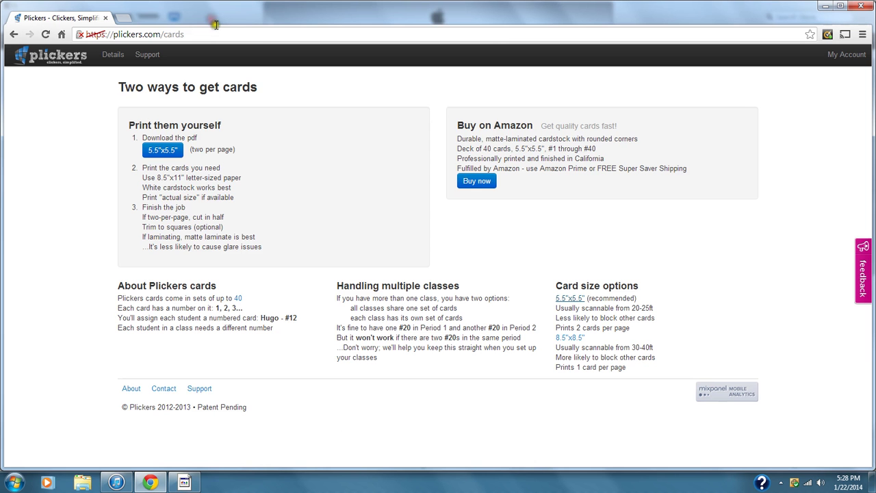
Open PlickersCards_1up.pdf, page through cards 1–6 and back, then return to the cards page
left_click(573, 340)
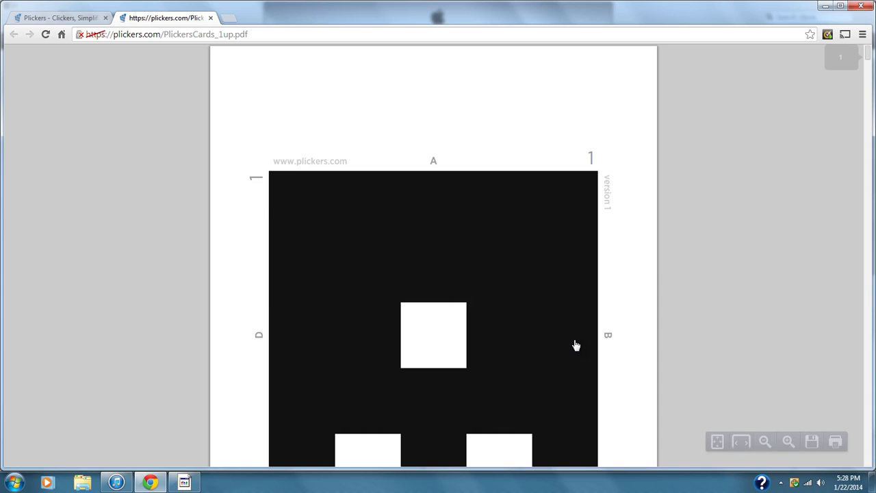
scroll(576, 346, "down", 3)
scroll(587, 328, "down", 12)
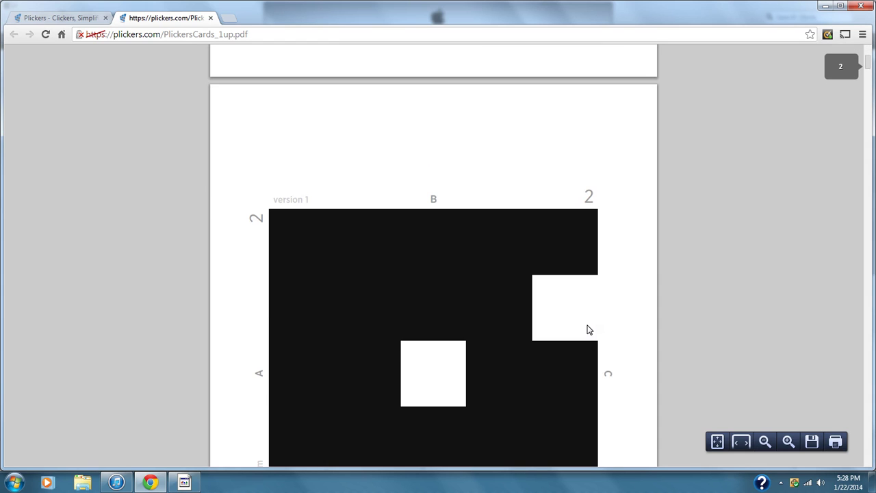
scroll(586, 330, "down", 10)
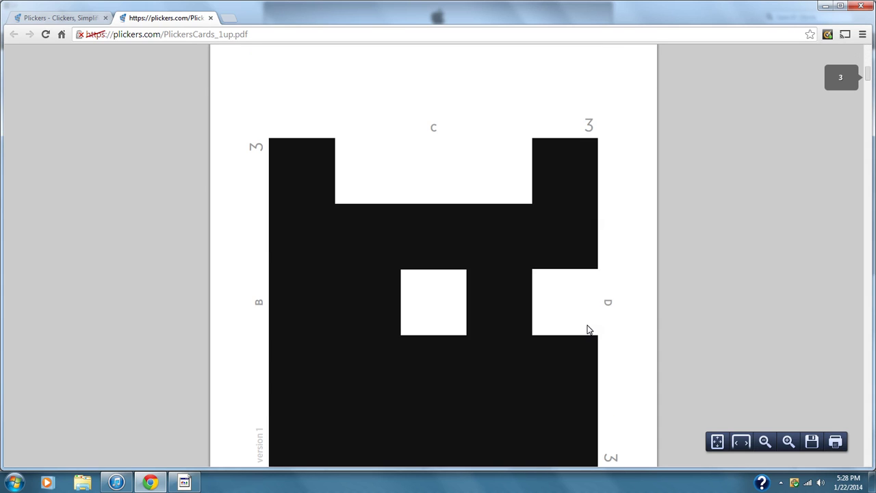
scroll(586, 330, "down", 7)
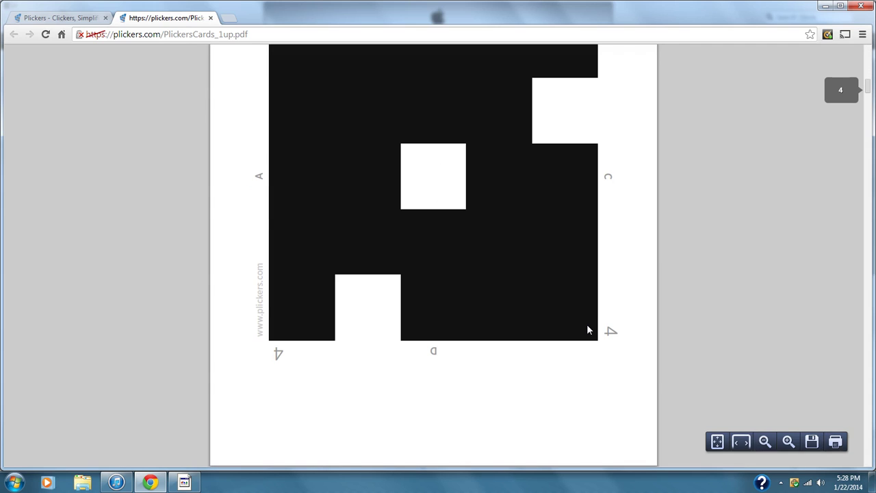
scroll(588, 330, "down", 4)
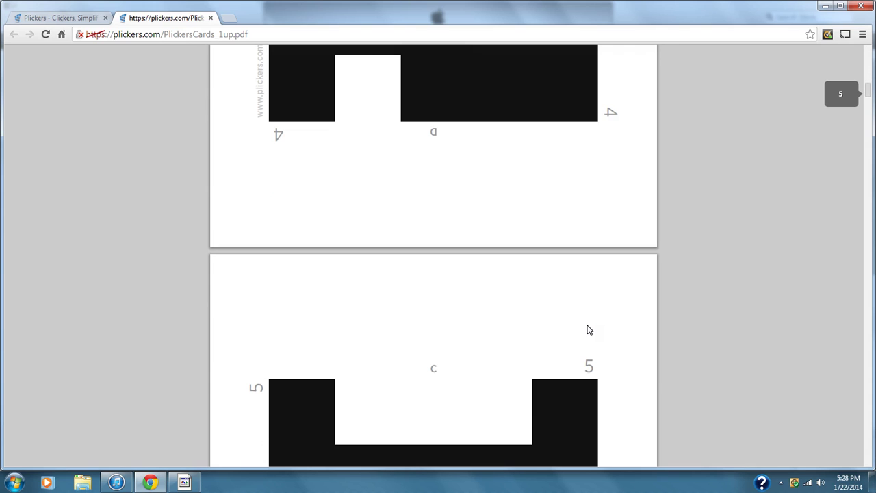
scroll(587, 330, "down", 7)
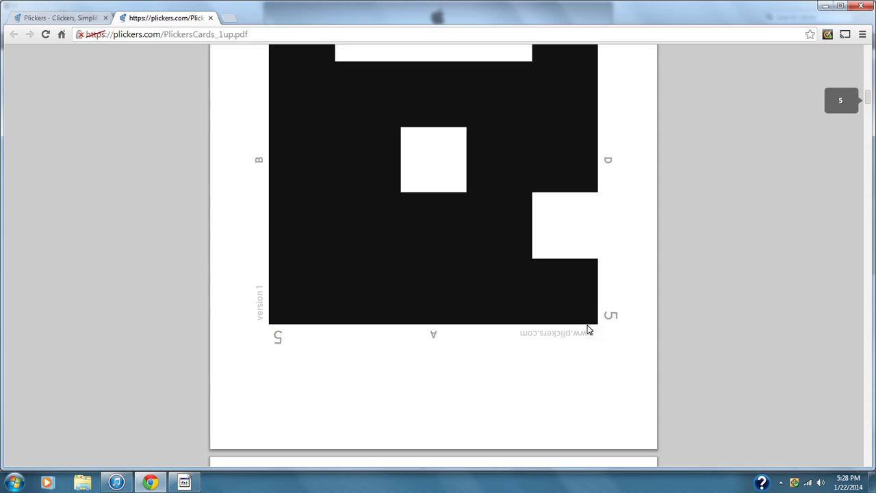
scroll(586, 330, "down", 8)
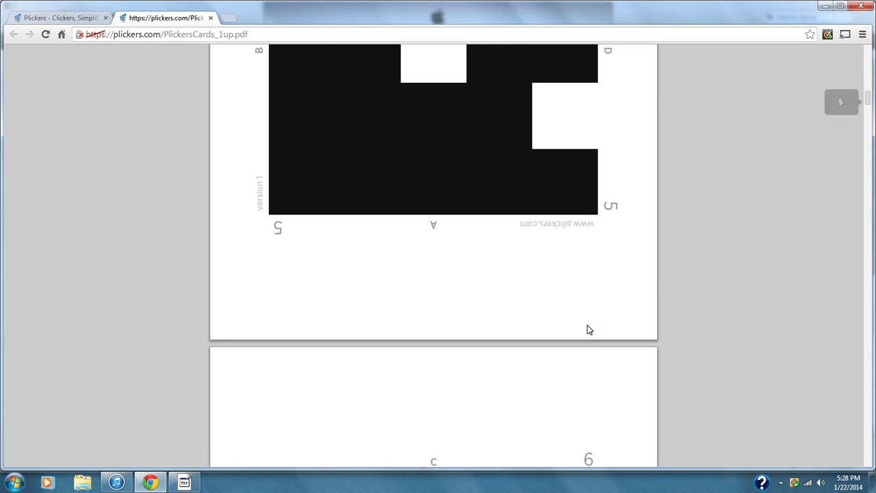
scroll(587, 330, "up", 19)
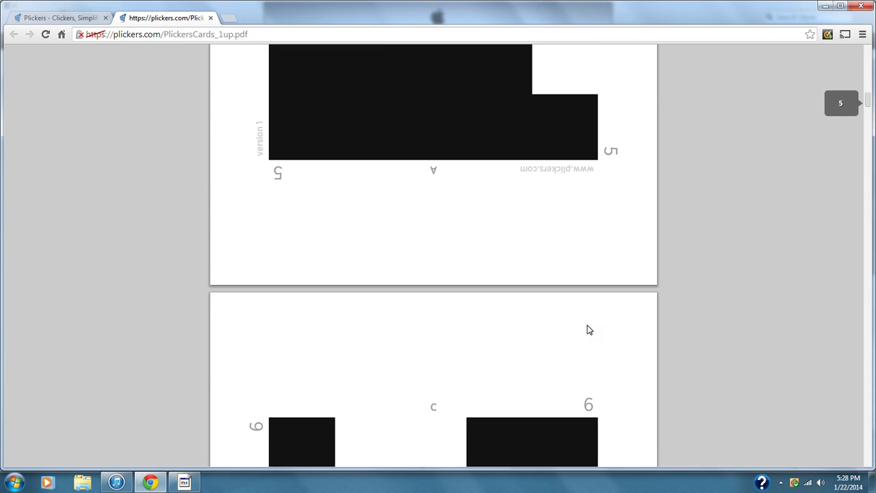
scroll(587, 330, "up", 14)
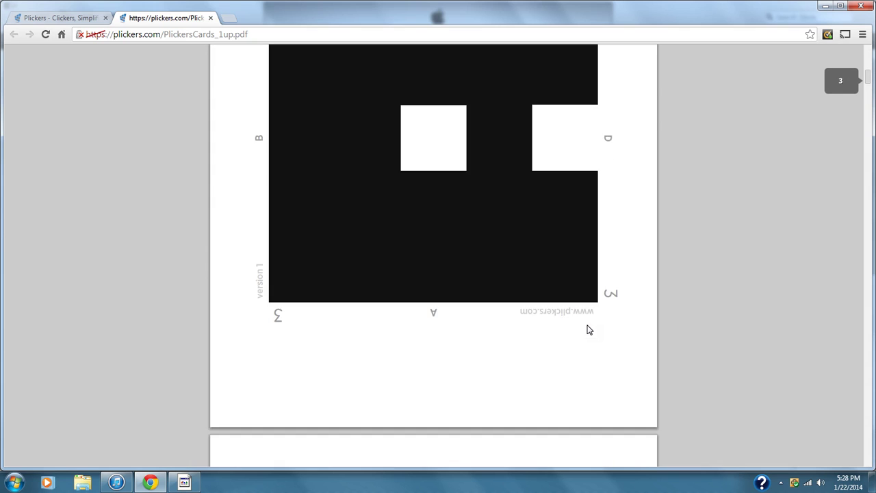
scroll(586, 330, "up", 10)
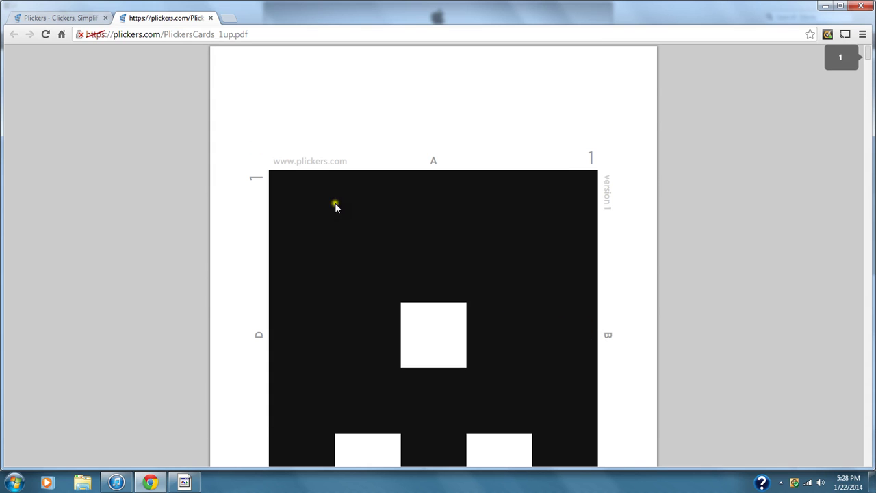
left_click(81, 17)
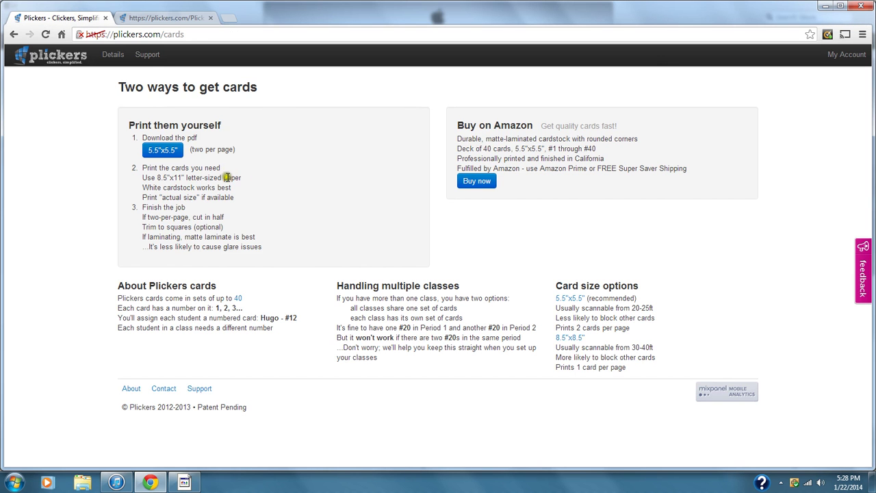
Go to My classes via the Support page and the My Account menu
left_click(149, 55)
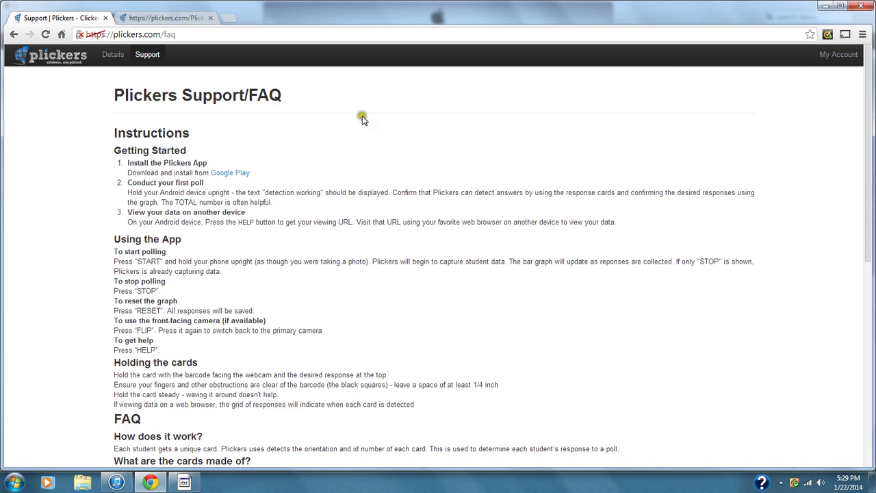
left_click(830, 60)
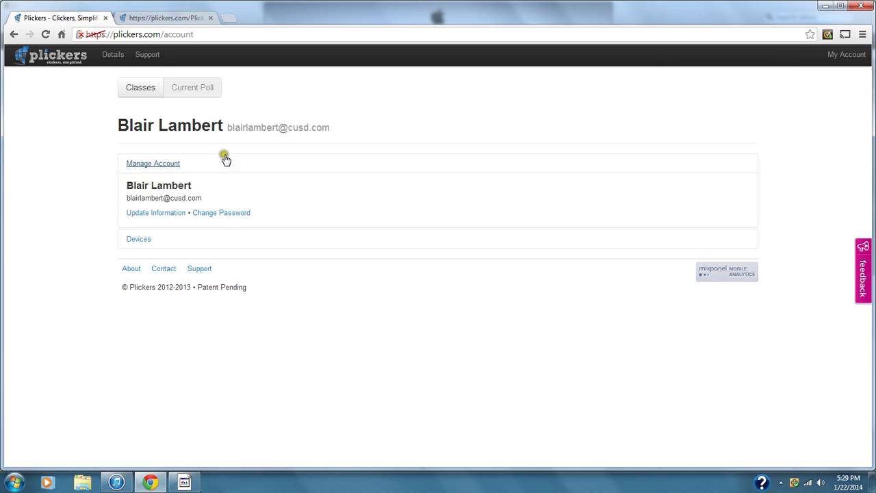
left_click(147, 89)
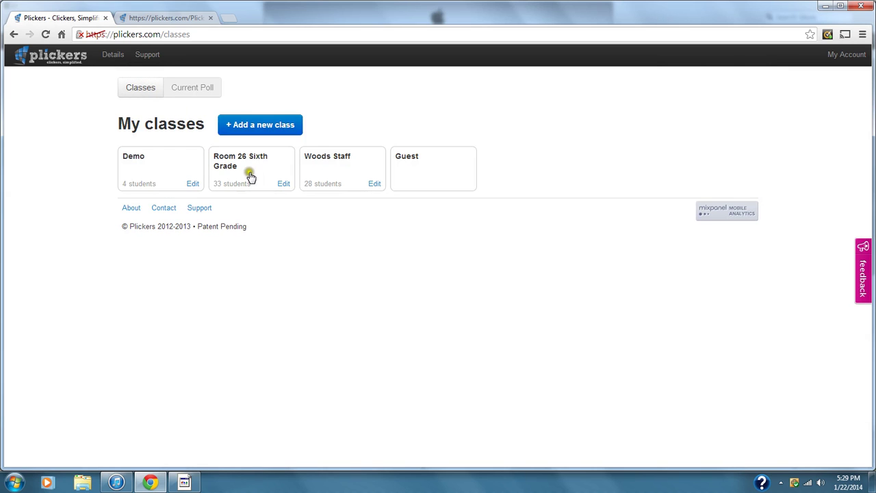
Review Room 26 Sixth Grade's outlier, mean, median and mode poll graphs, then return to iTunes
left_click(256, 172)
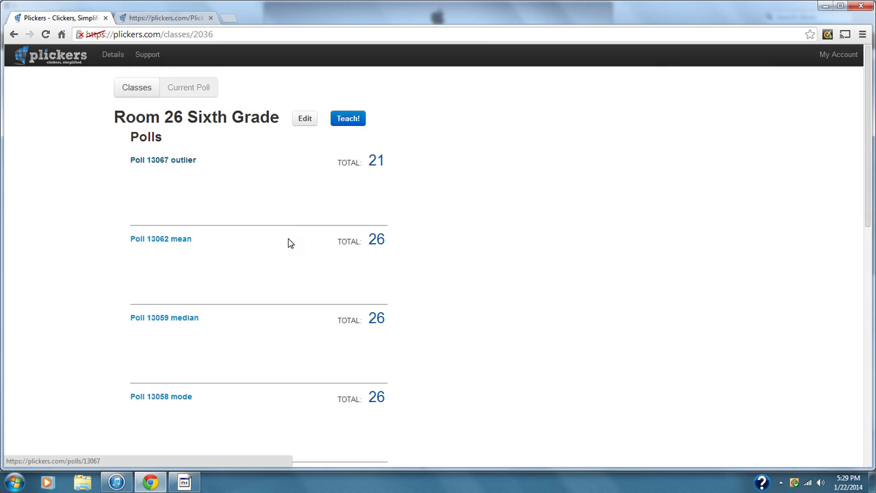
scroll(249, 182, "down", 5)
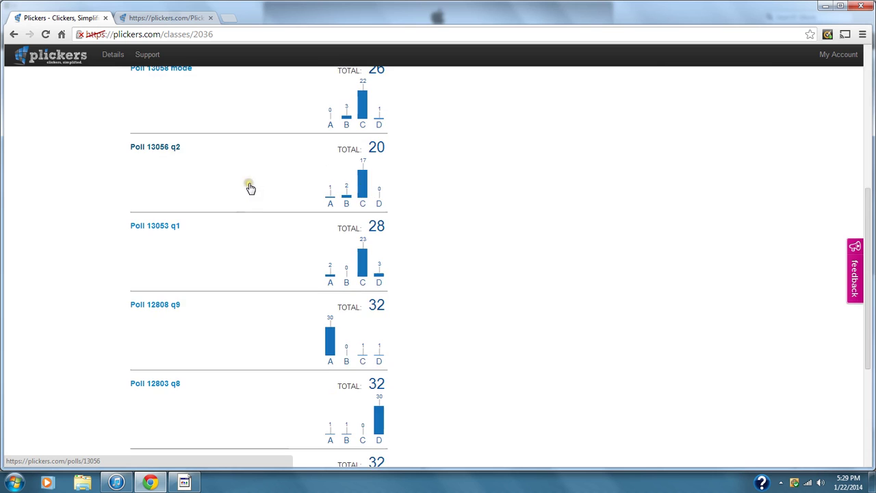
scroll(251, 227, "up", 5)
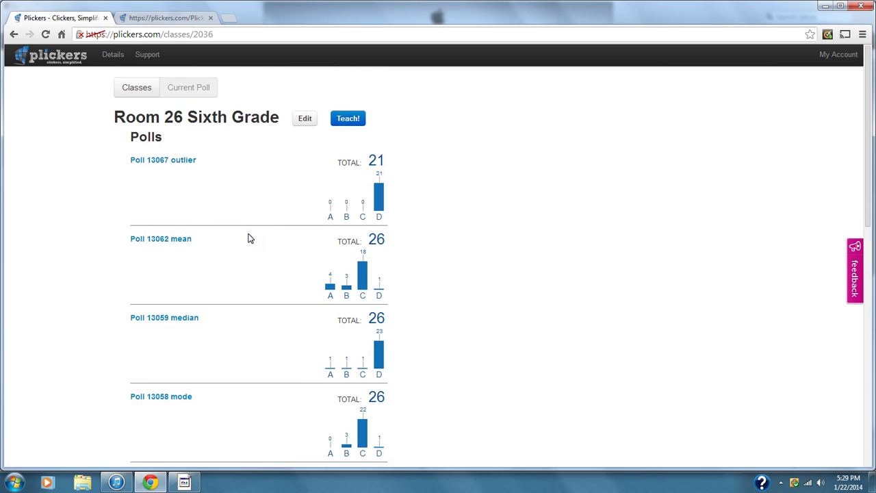
scroll(248, 237, "down", 1)
scroll(250, 236, "down", 1)
scroll(251, 238, "up", 2)
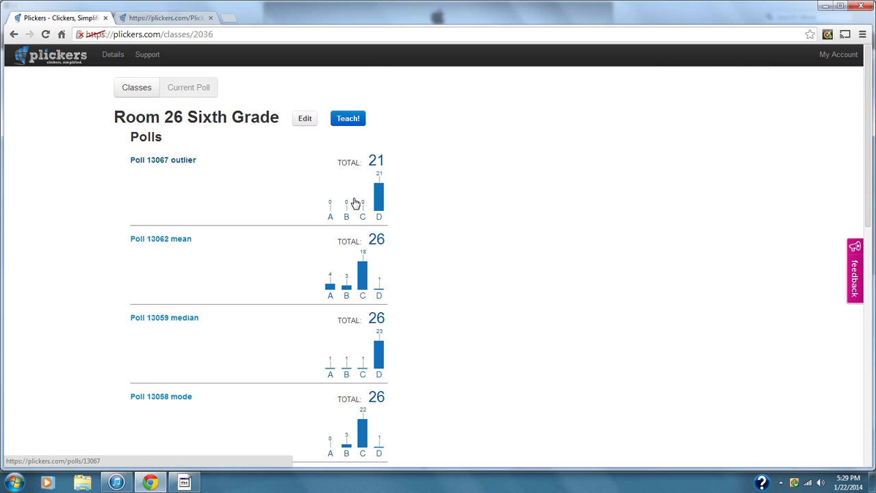
left_click(305, 161)
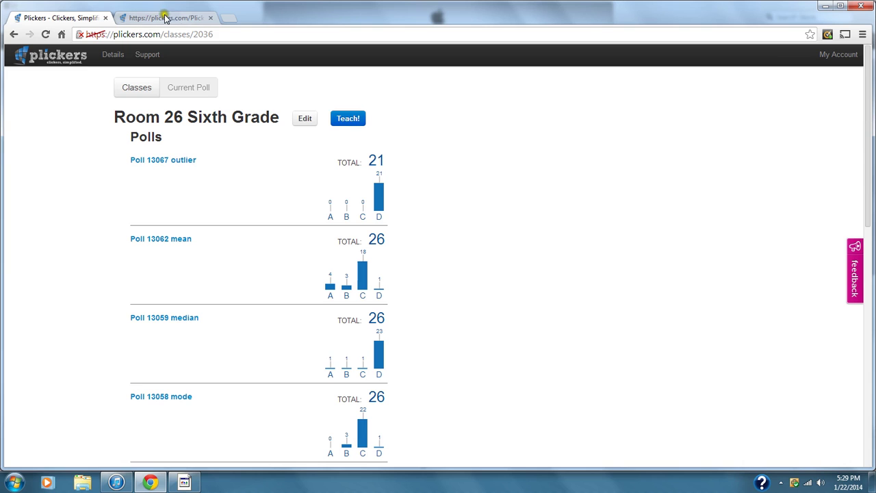
left_click(117, 483)
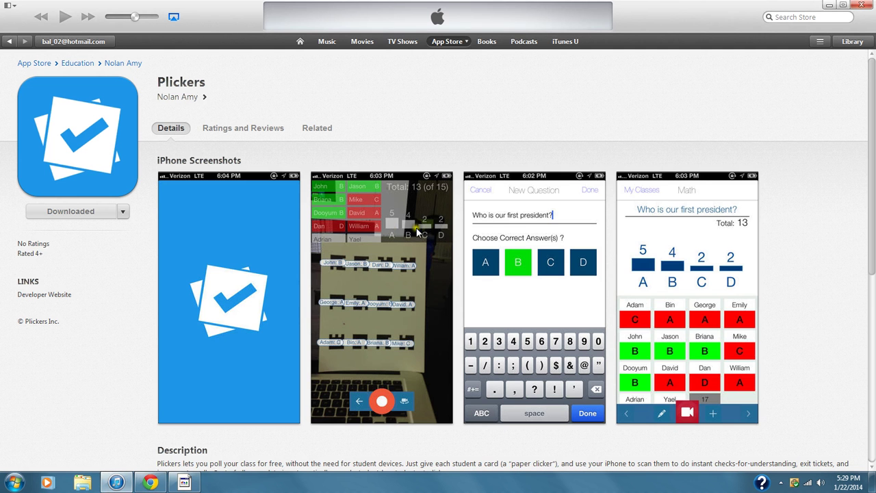